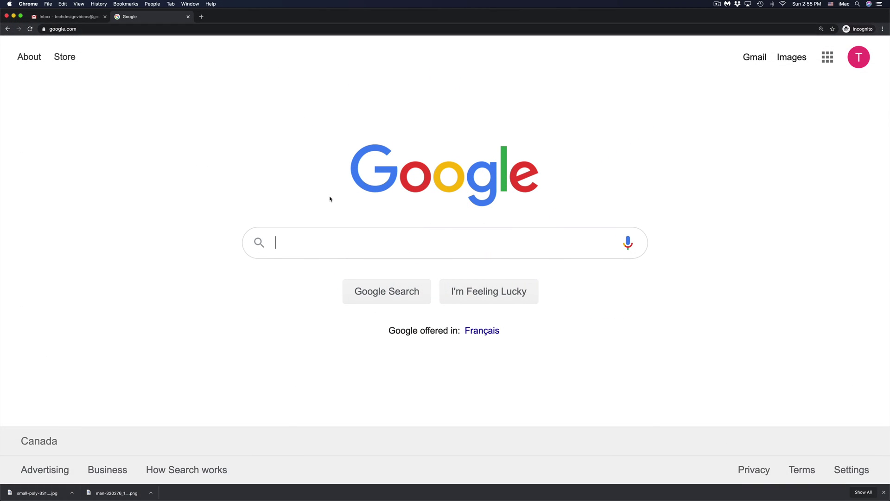
- Search Google for 'apple id'
type("apple")
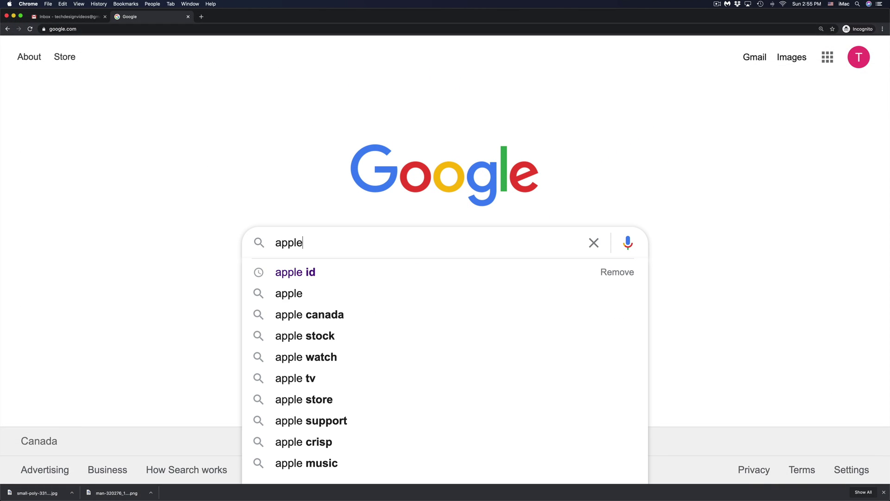
type(" id")
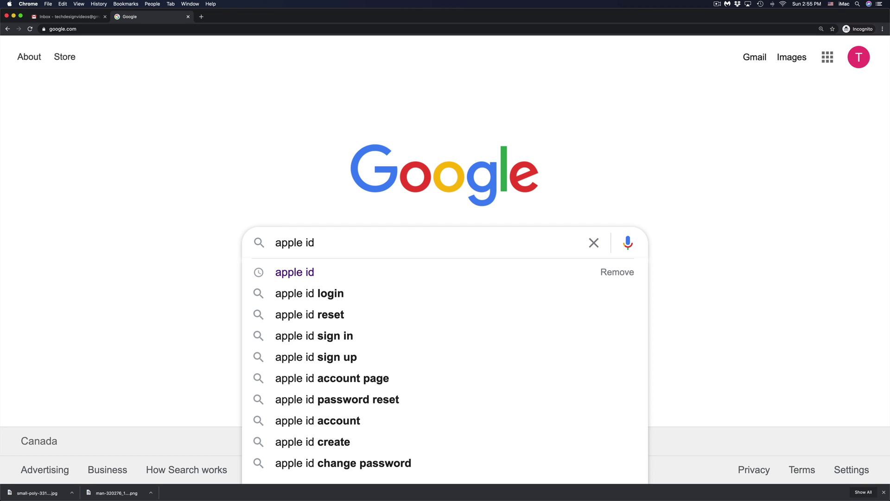
key("Return")
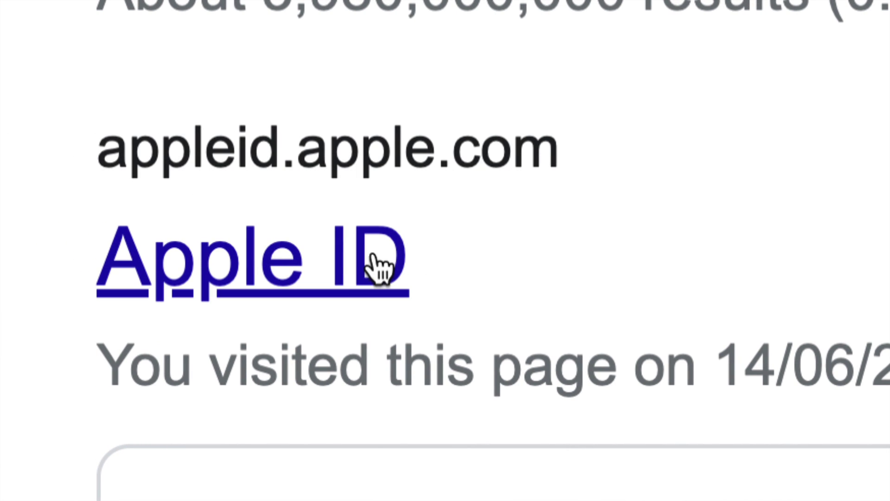
- Open the official appleid.apple.com site from the search results
left_click(270, 262)
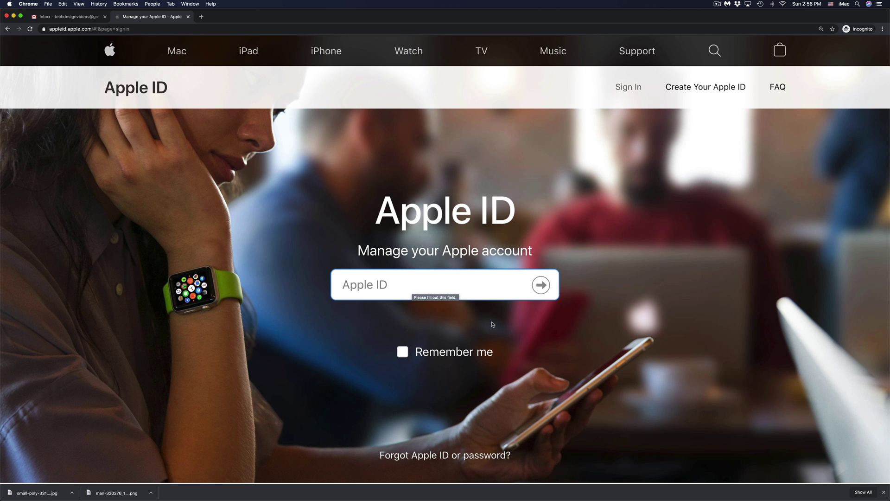
scroll(492, 324, "down", 2)
scroll(493, 324, "down", 5)
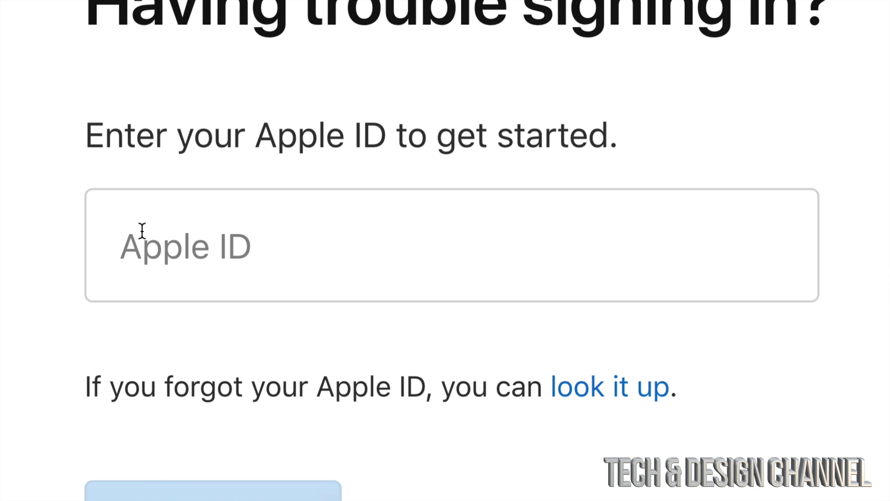
- Paste the account's Apple ID email address and submit it to begin recovery
left_click(243, 246)
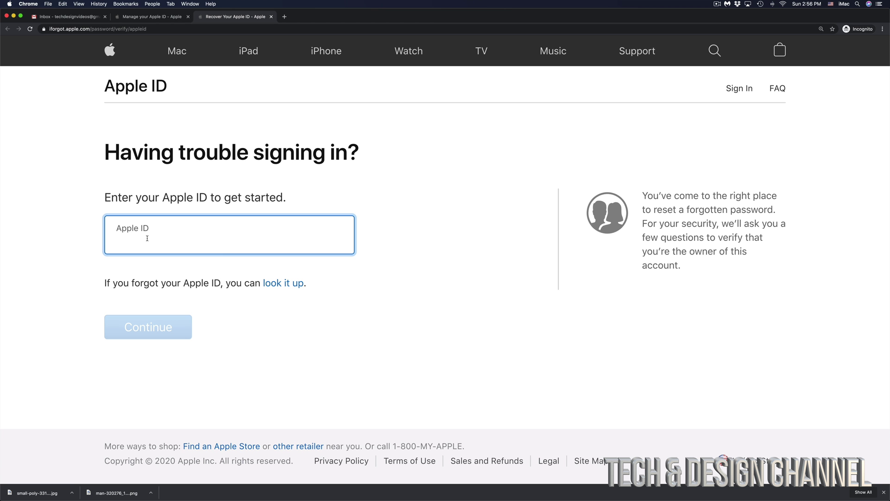
key("super+v")
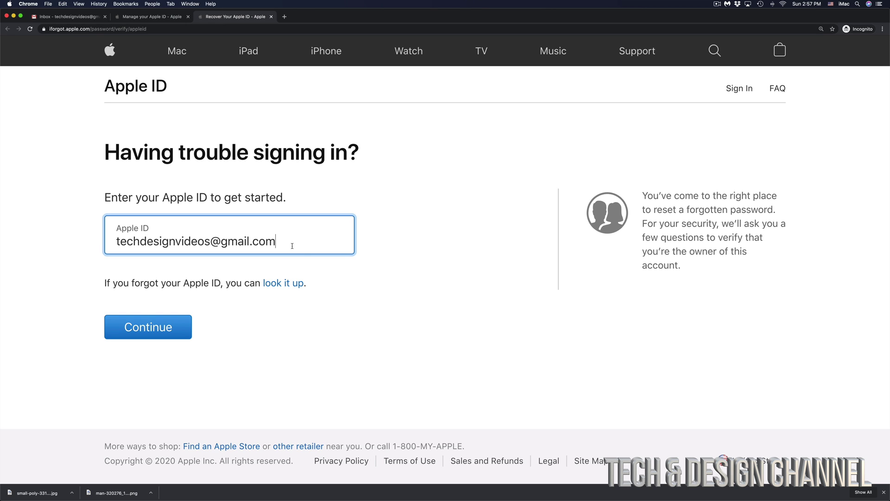
left_click(143, 327)
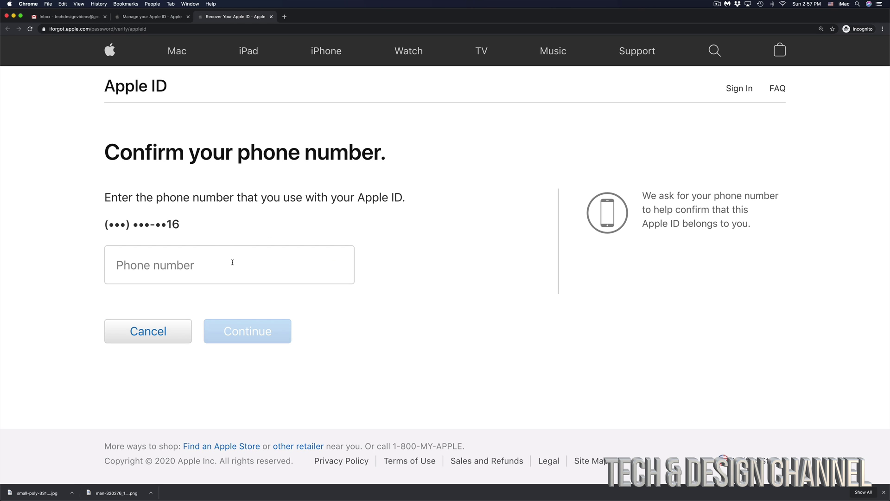
- Paste the account's full phone number matching the hint and submit it
left_click(232, 262)
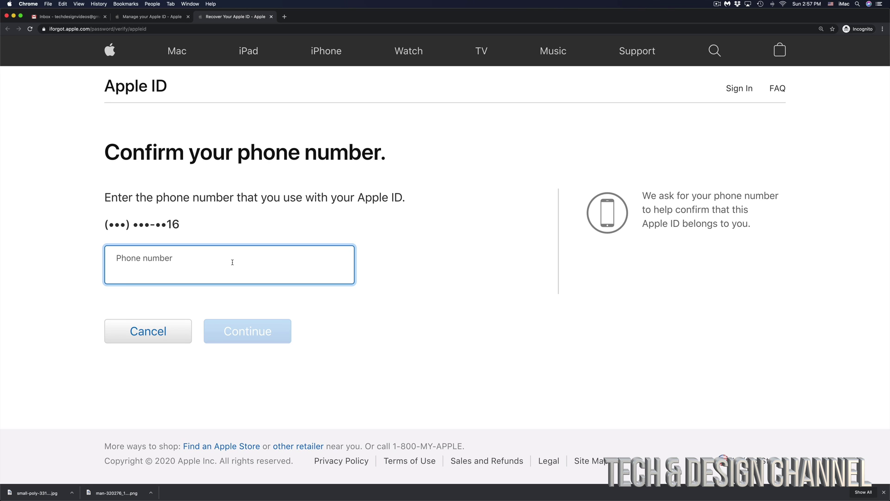
key("super+v")
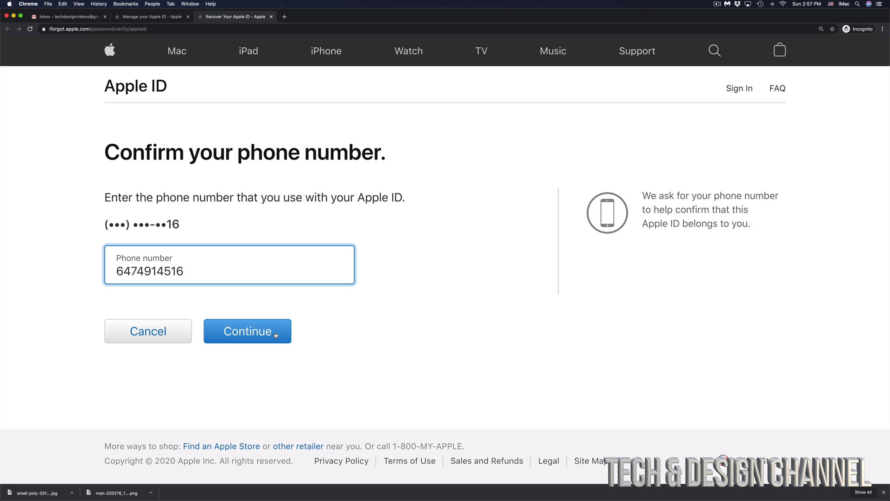
left_click(276, 335)
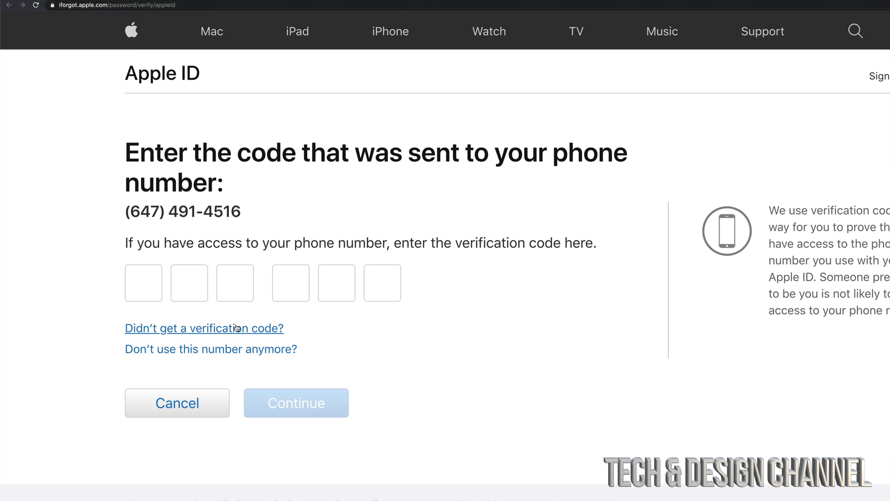
- Resend the texted verification code, submit it, and select the email address shown
left_click(228, 328)
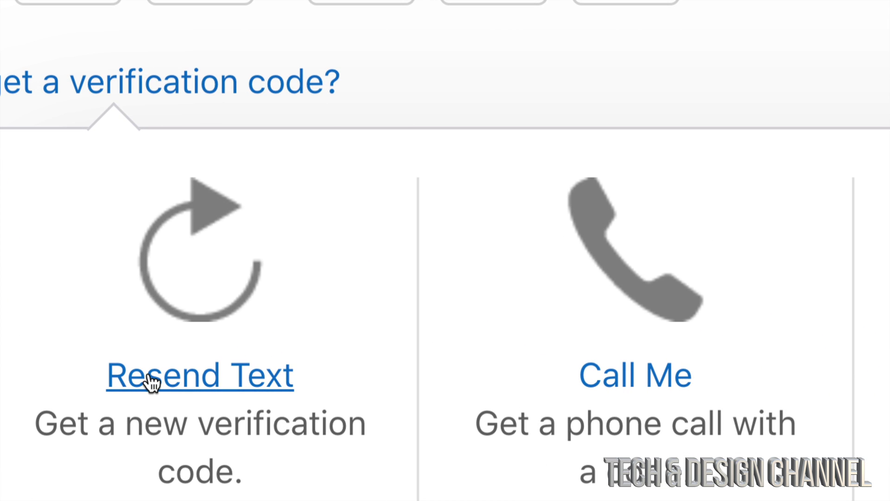
left_click(195, 385)
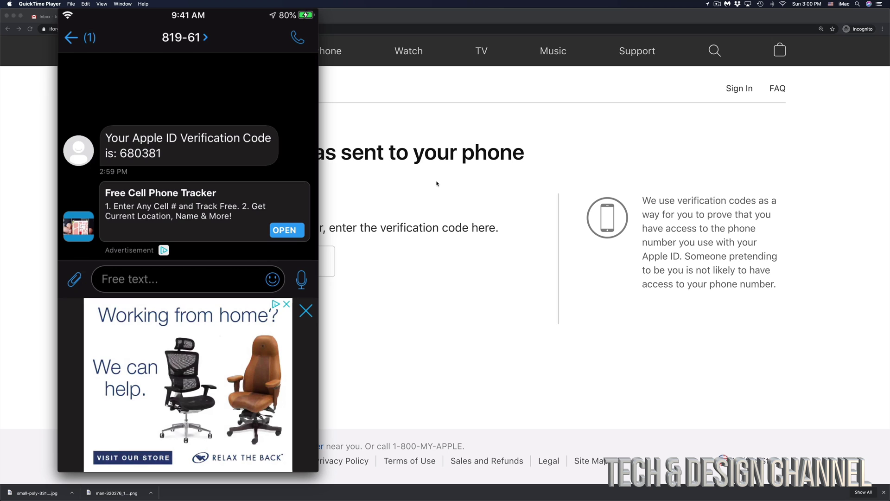
left_click(436, 183)
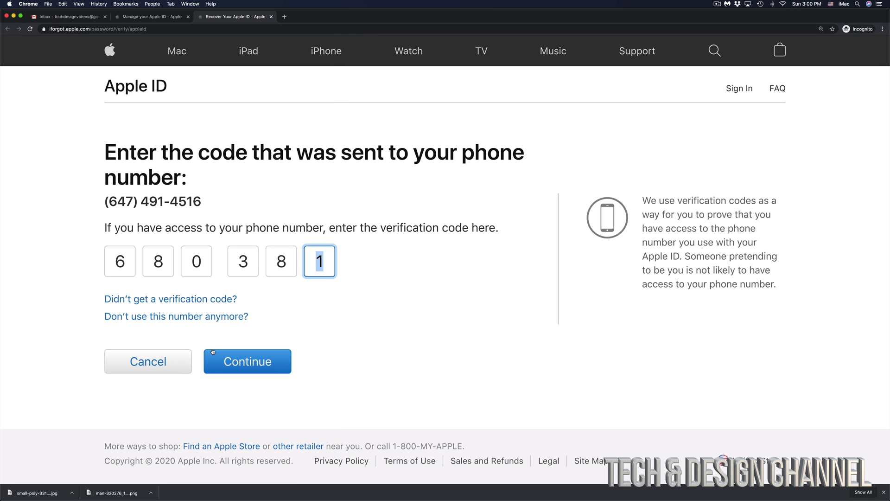
left_click(263, 362)
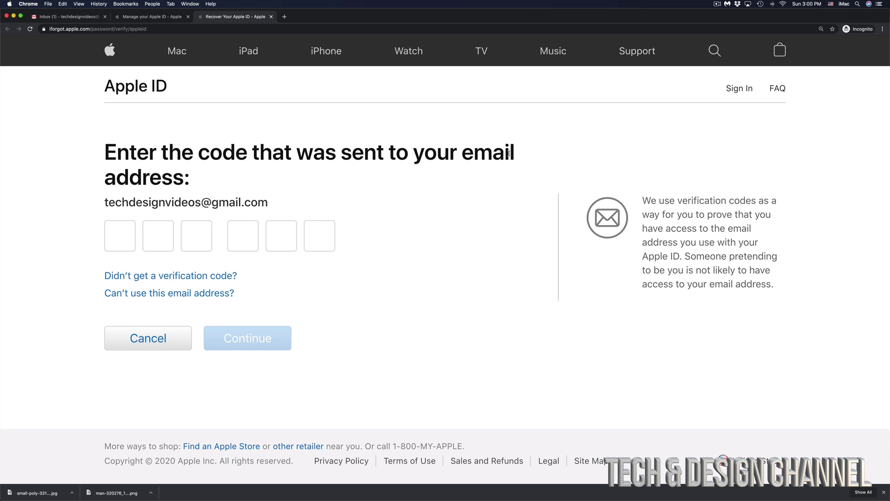
left_click_drag(271, 206, 101, 208)
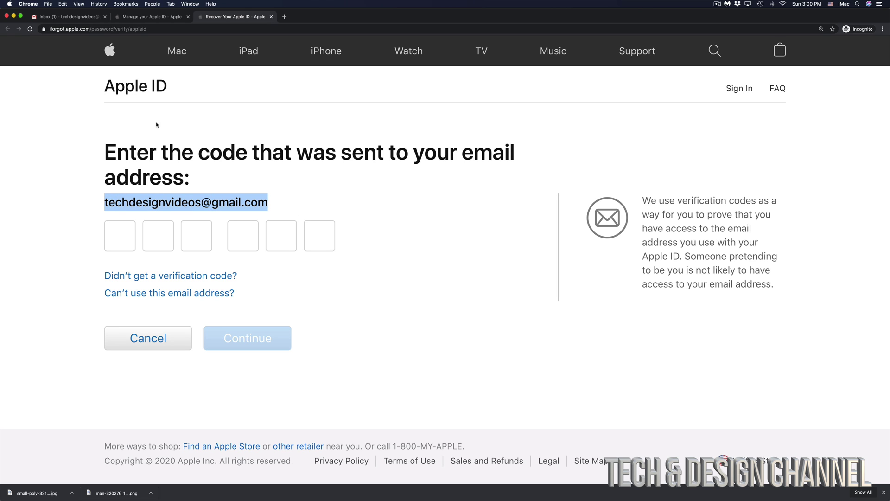
- In Gmail, open Apple's 'Verify your email address' message and select its verification code
left_click(56, 17)
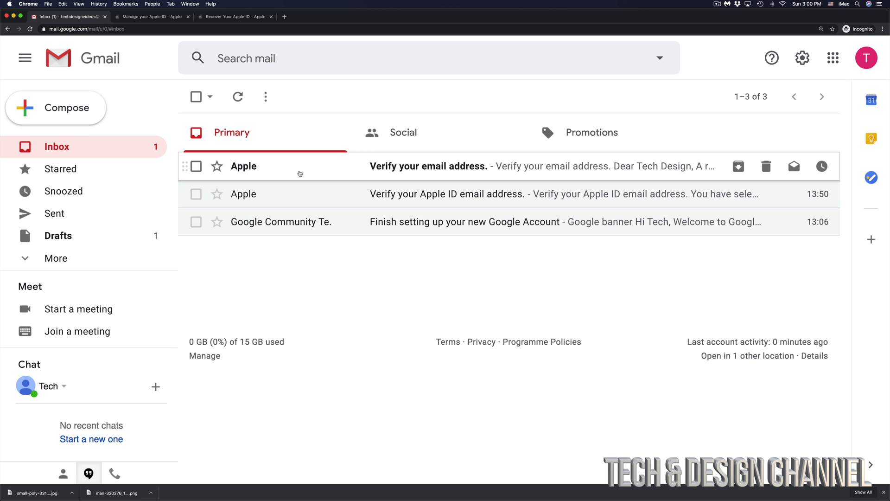
left_click(395, 174)
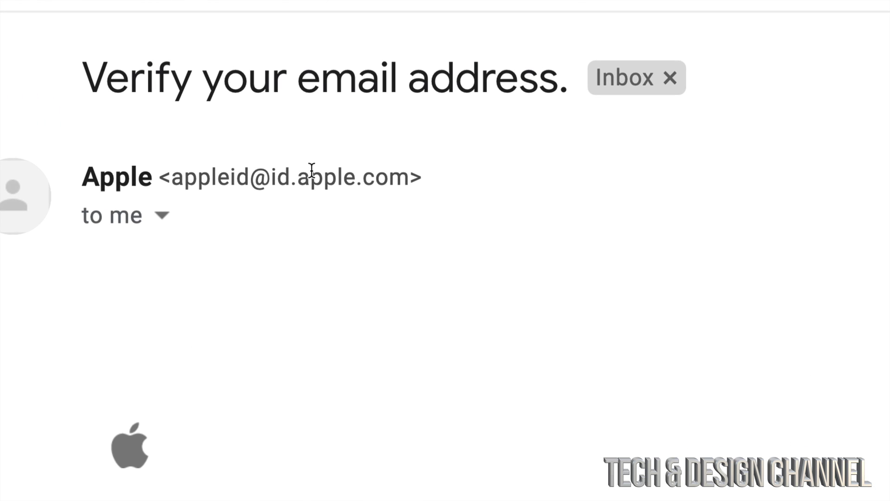
left_click_drag(84, 178, 410, 176)
left_click(170, 176)
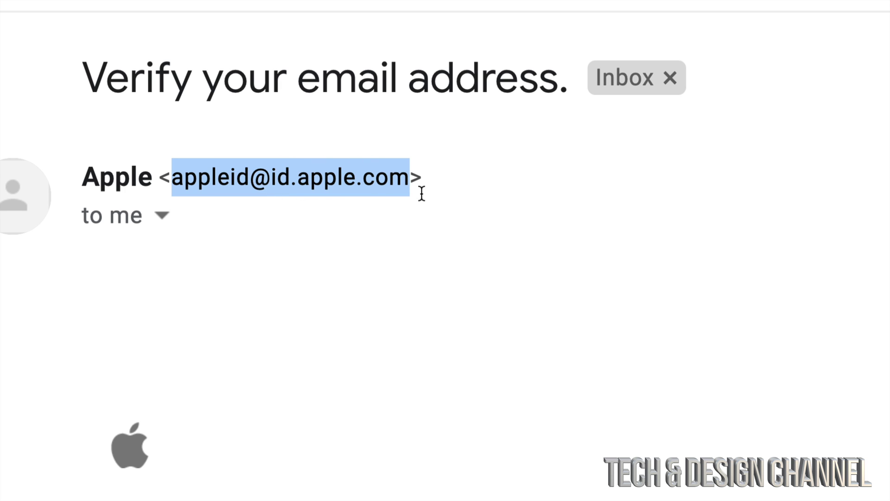
scroll(473, 284, "down", 5)
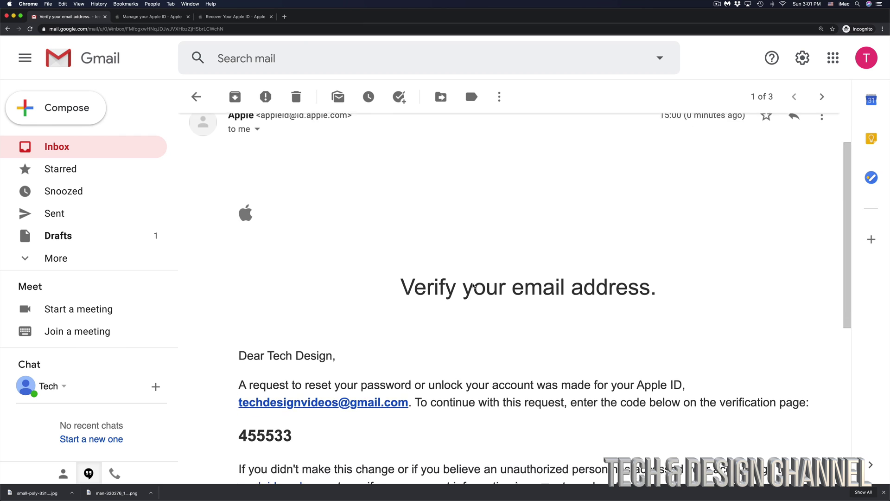
scroll(472, 283, "down", 1)
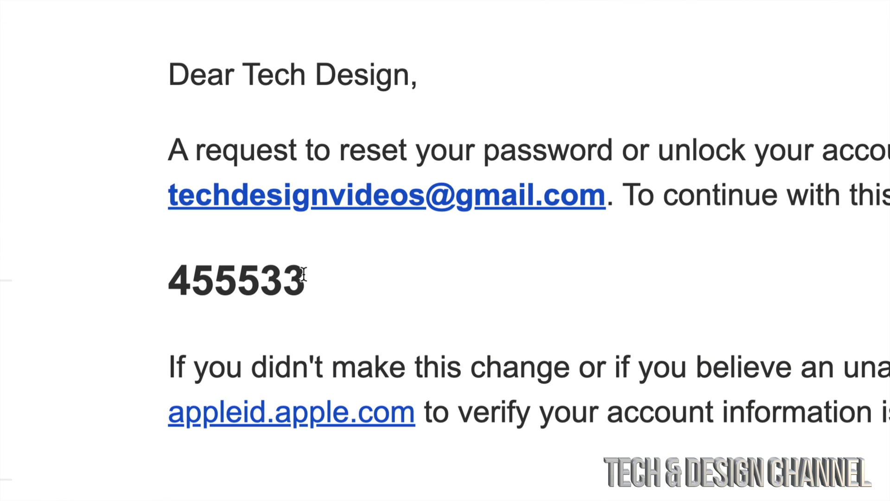
left_click_drag(290, 268, 176, 280)
key("super+c")
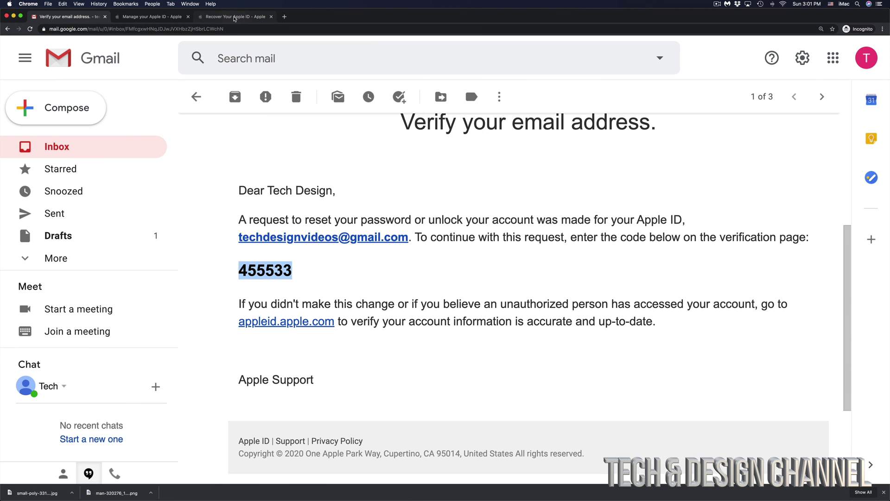
- Paste the emailed code into the first code box, continue, then submit the new password
left_click(235, 17)
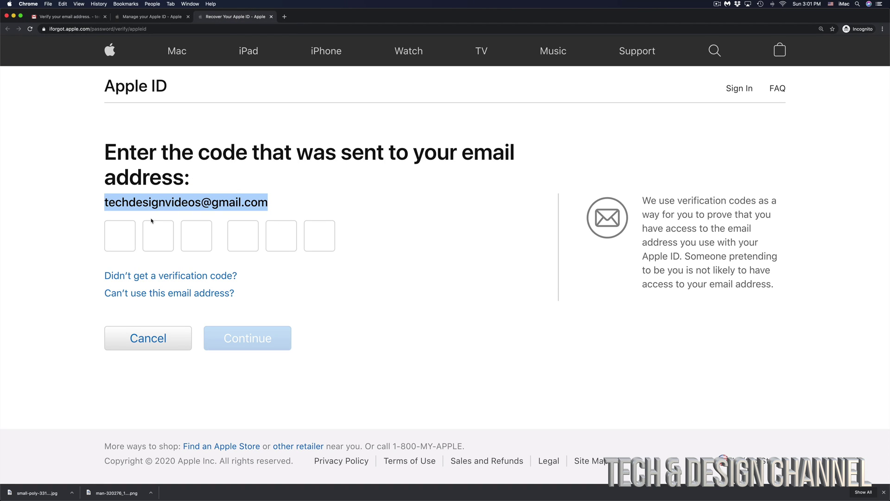
left_click(116, 236)
key("super+v")
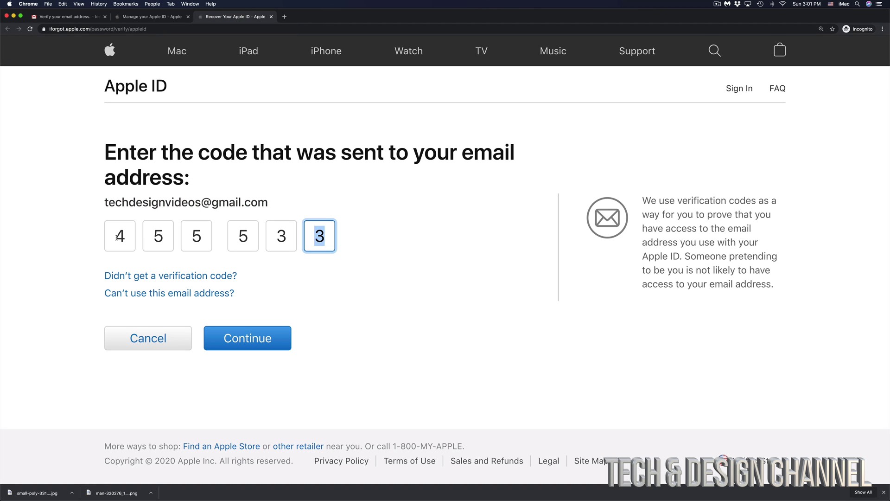
left_click(245, 345)
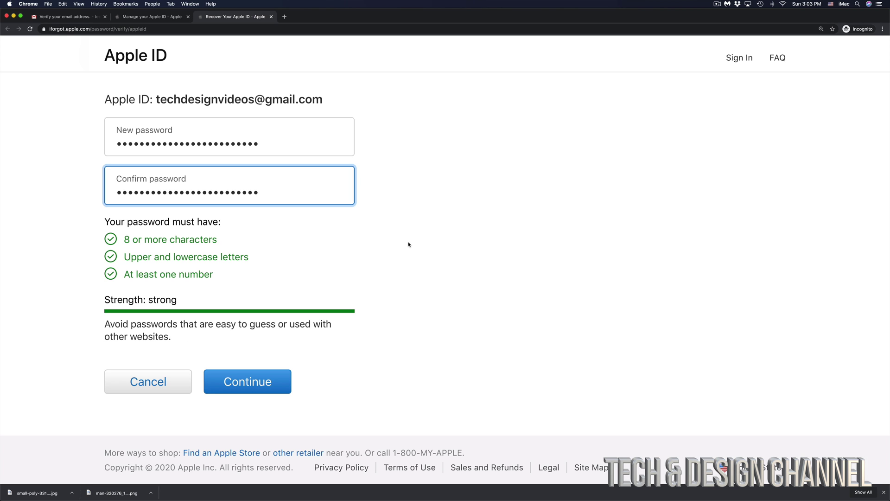
scroll(408, 244, "down", 1)
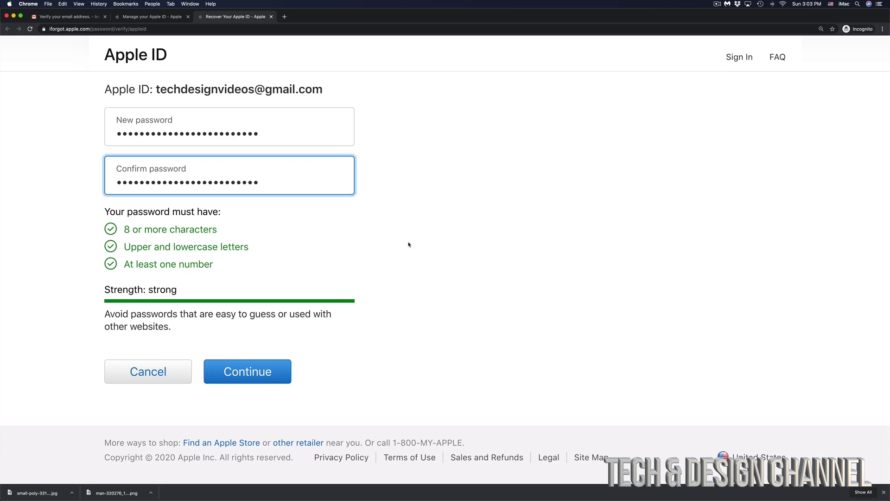
left_click(238, 376)
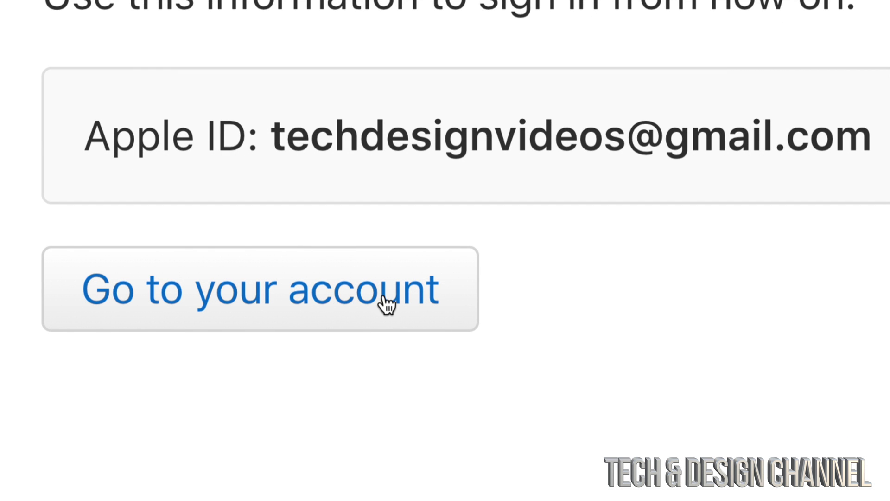
- Sign in with the account's Apple ID email and new password, then bring up the phone's two-factor code
left_click(386, 305)
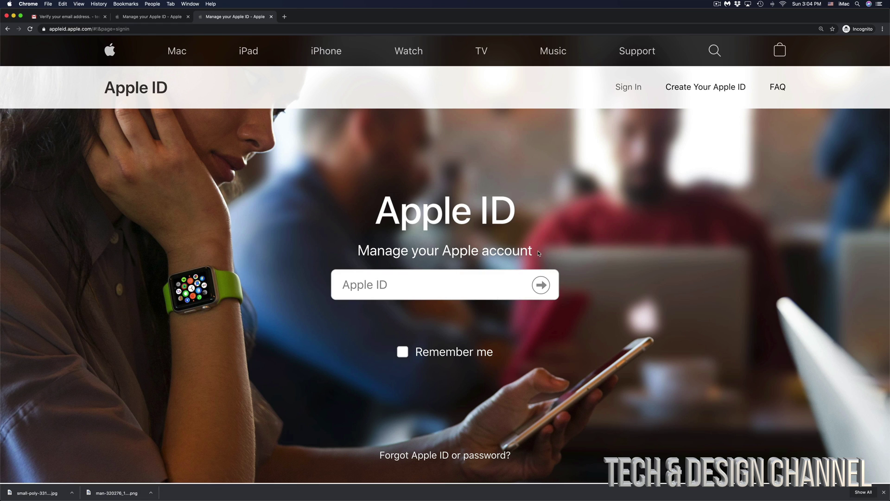
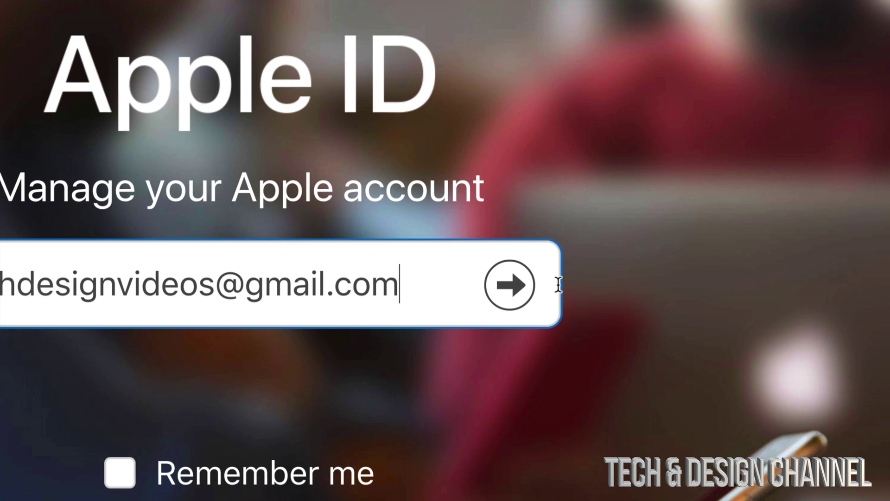
left_click(509, 284)
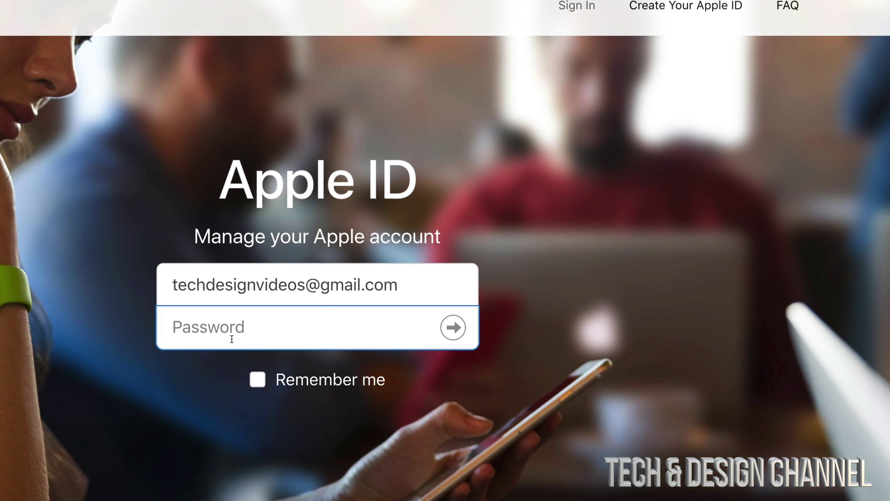
type("•••••••••••••••••••••••••")
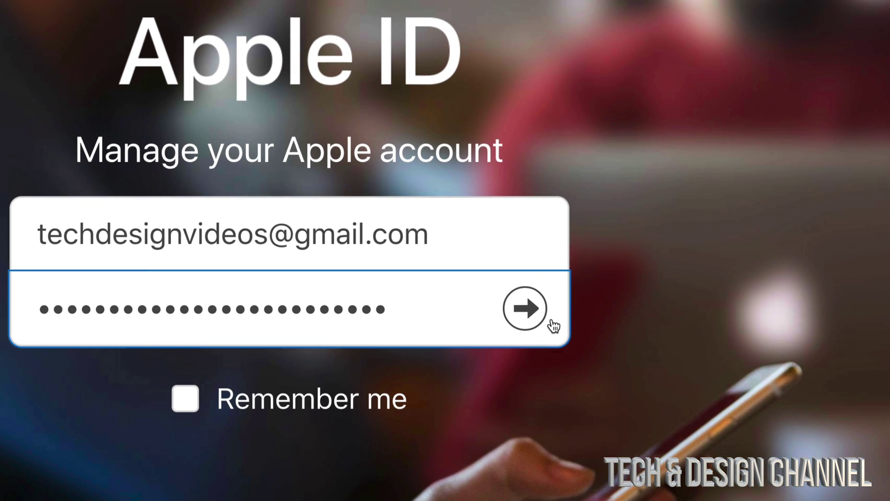
left_click(525, 309)
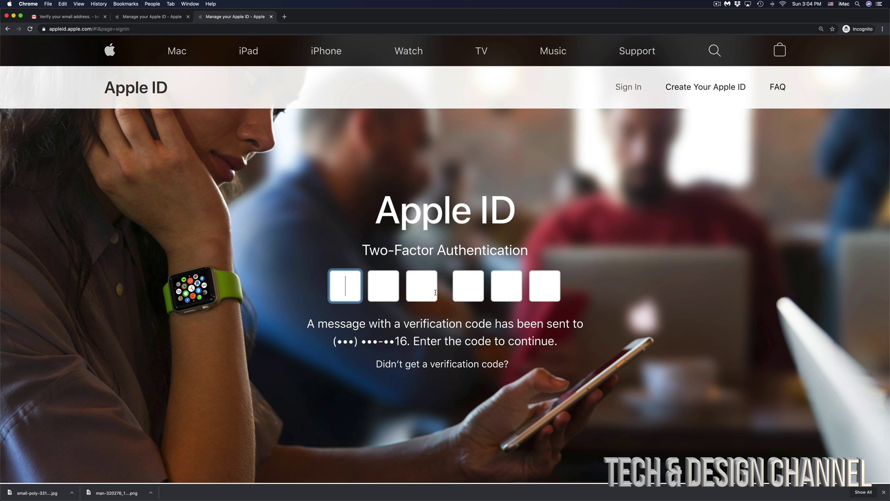
left_click(359, 495)
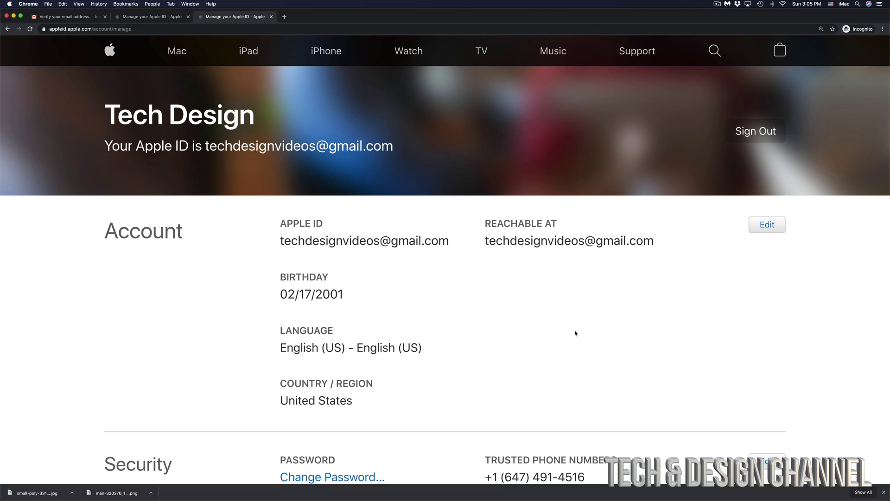
scroll(619, 341, "down", 5)
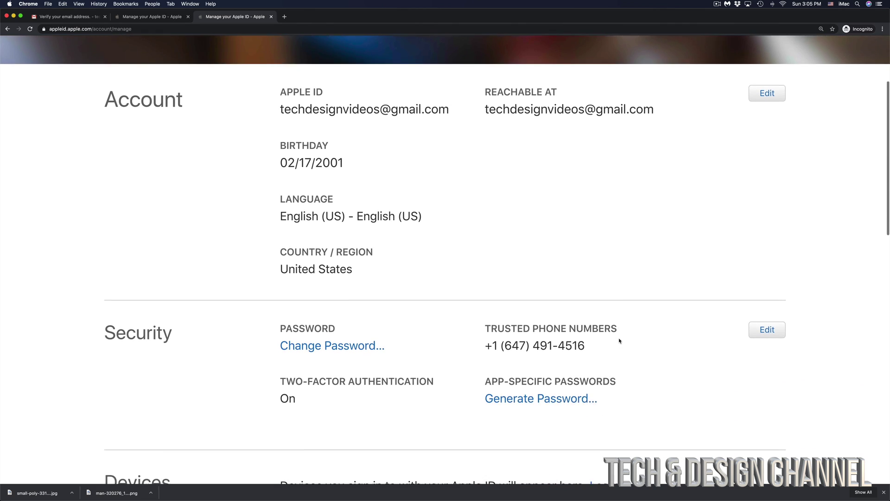
scroll(619, 340, "down", 2)
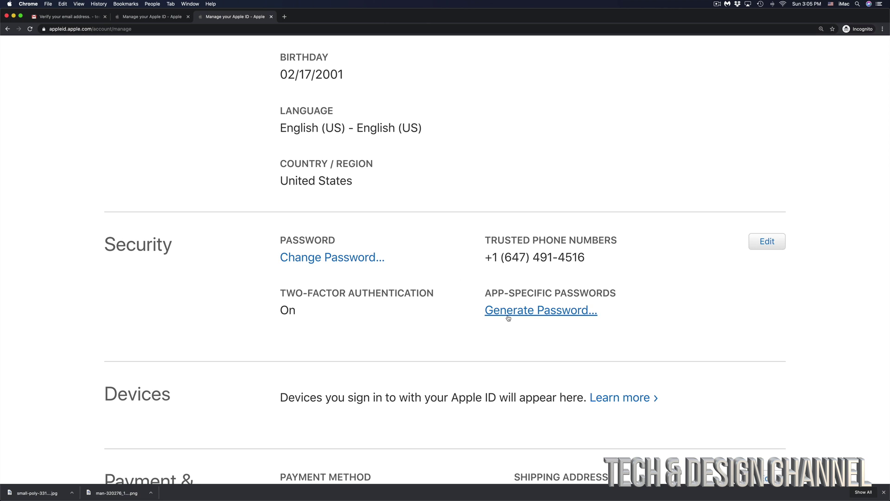
scroll(508, 318, "down", 5)
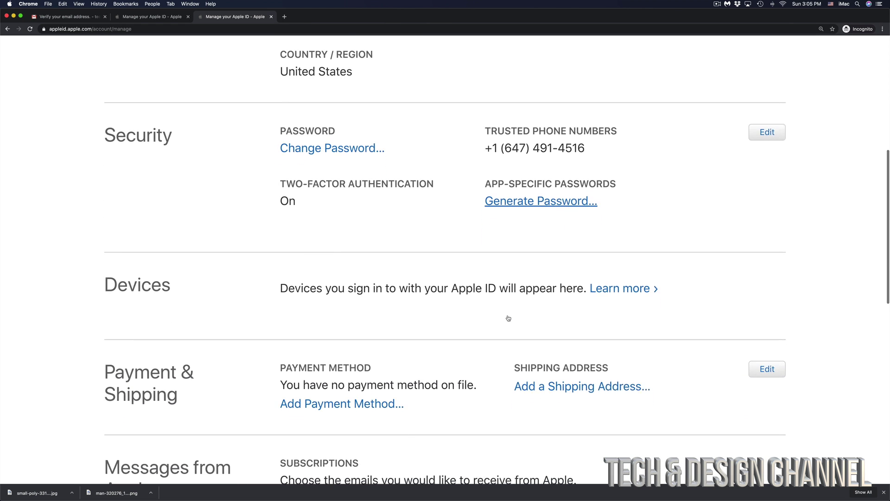
scroll(508, 318, "down", 8)
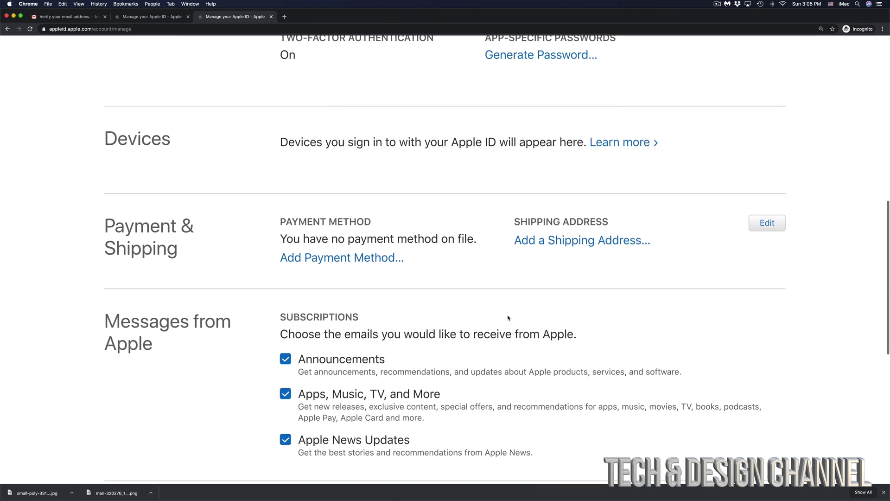
scroll(508, 318, "up", 10)
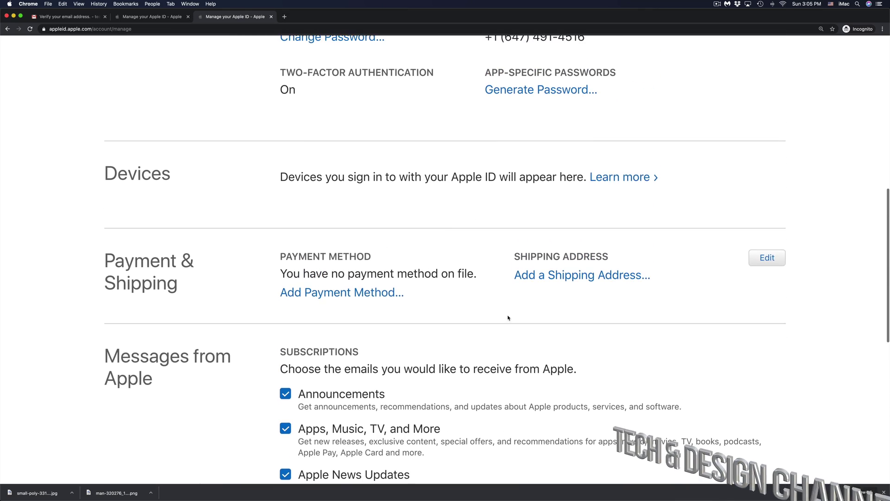
scroll(508, 318, "up", 8)
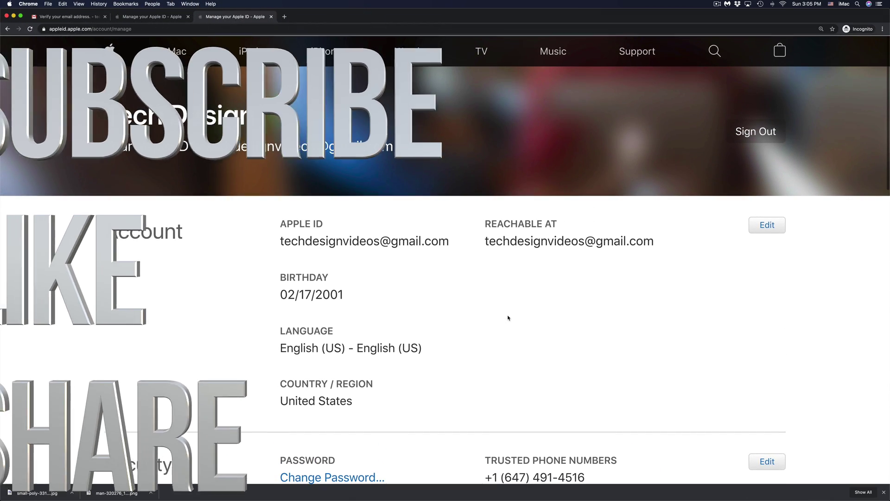